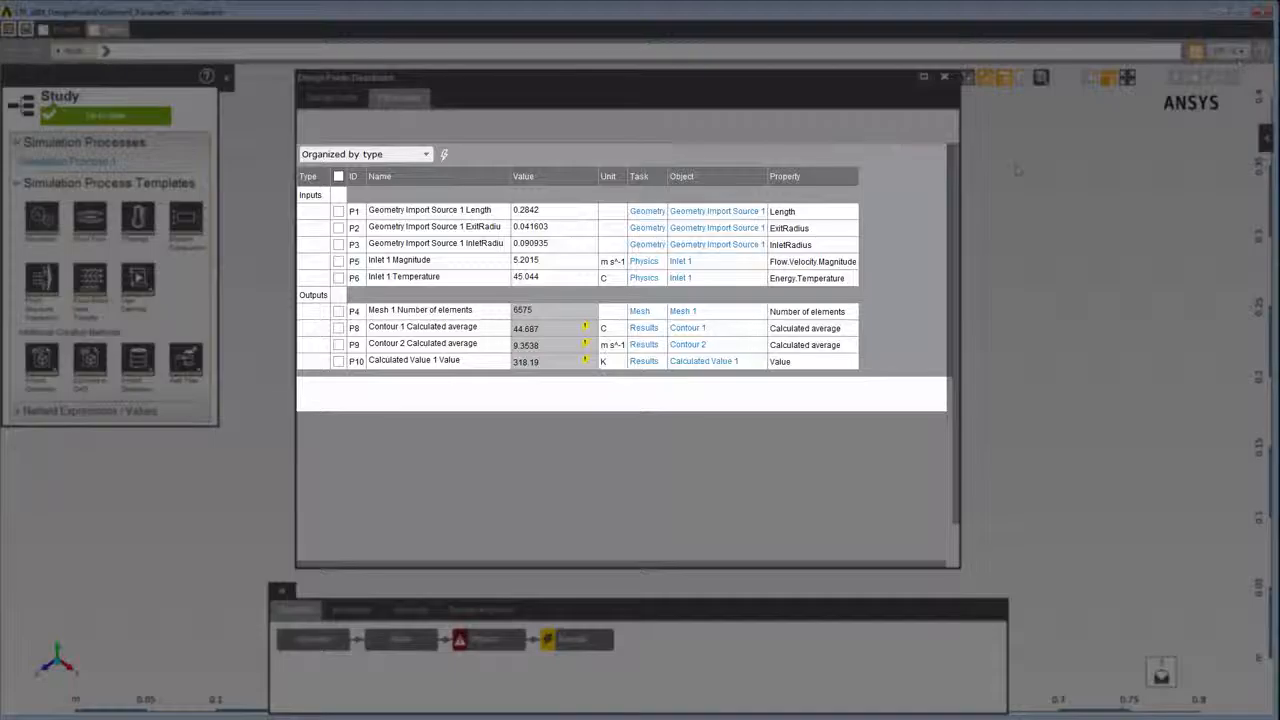
Step: View the parameters table organized by task, by simulation process and by task type in turn
left_click(428, 156)
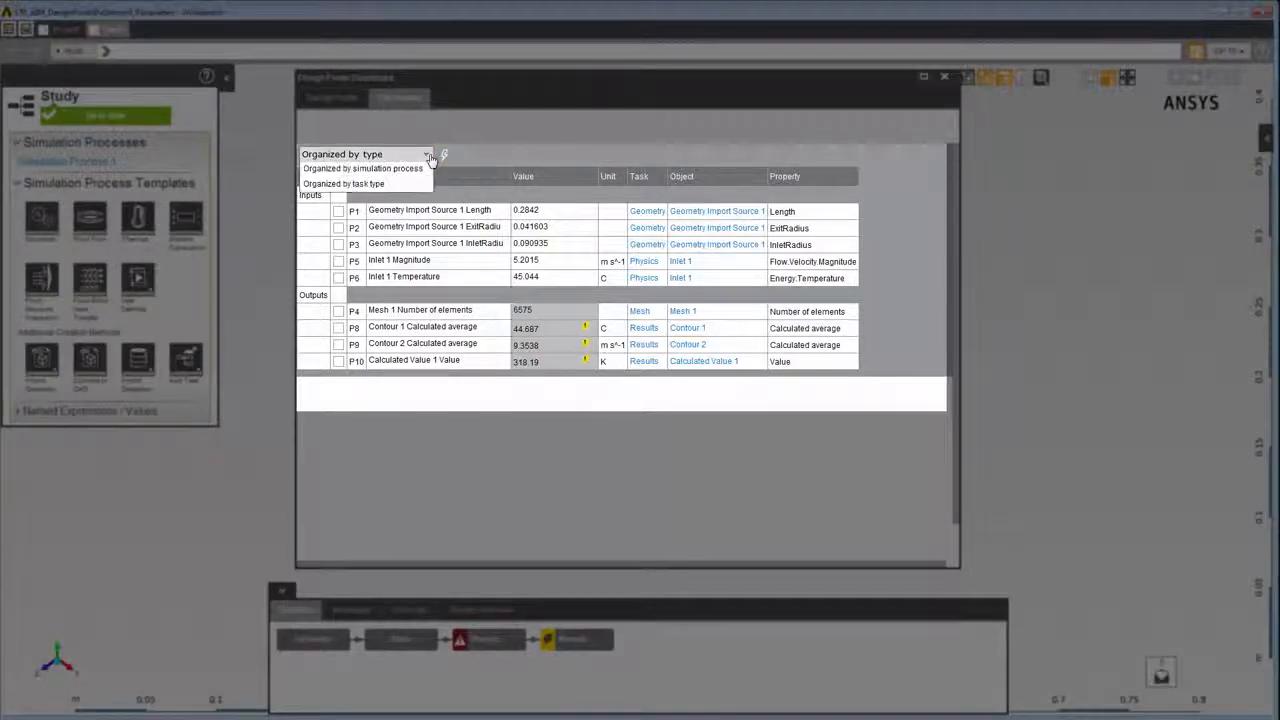
left_click(418, 172)
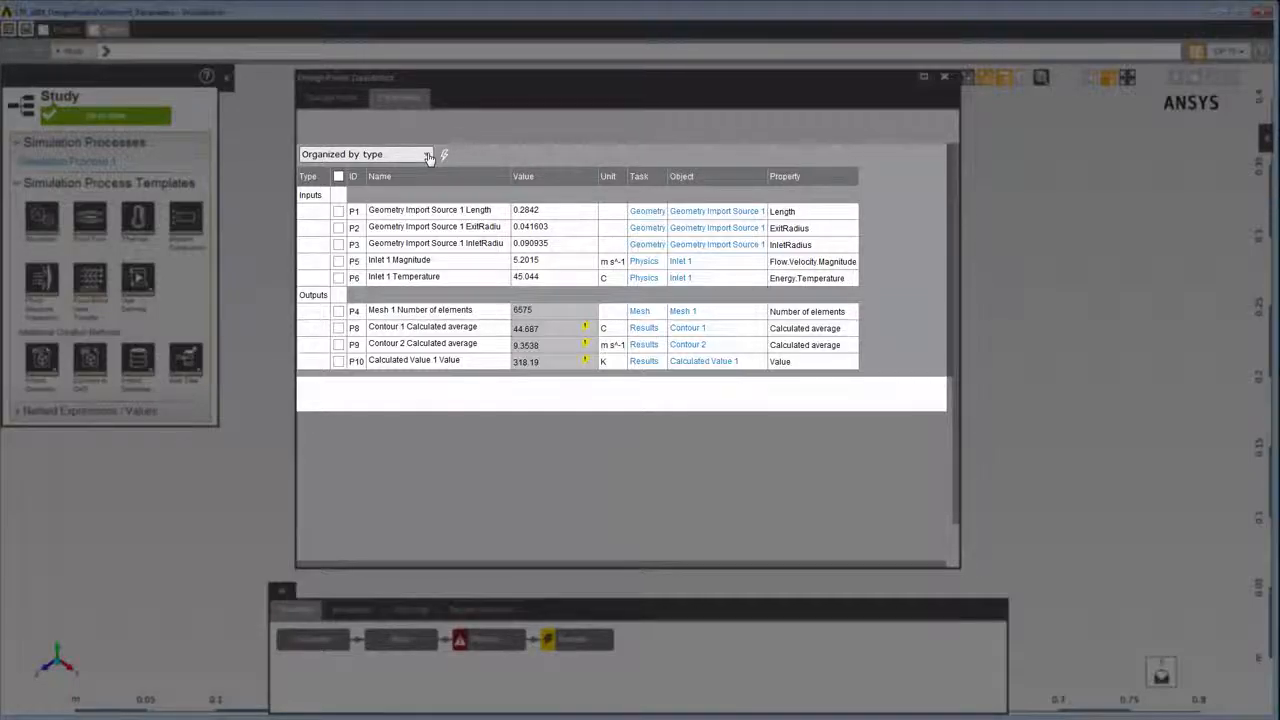
left_click(428, 156)
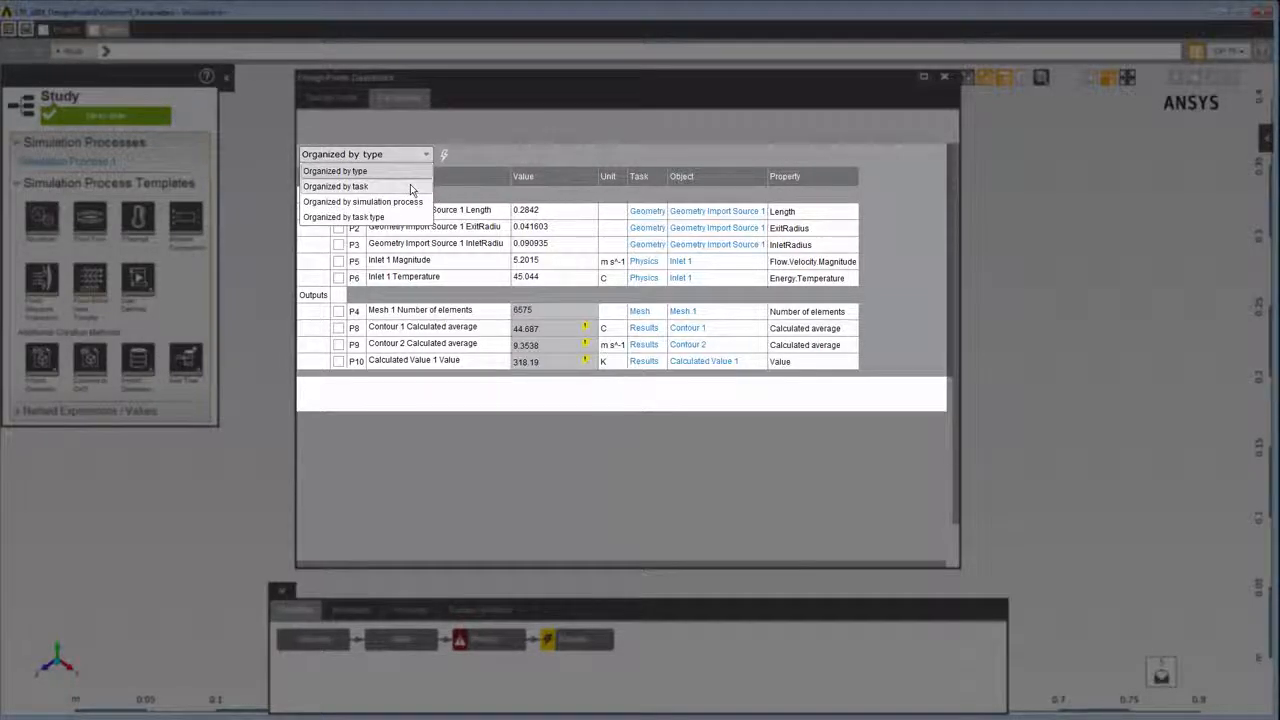
left_click(410, 187)
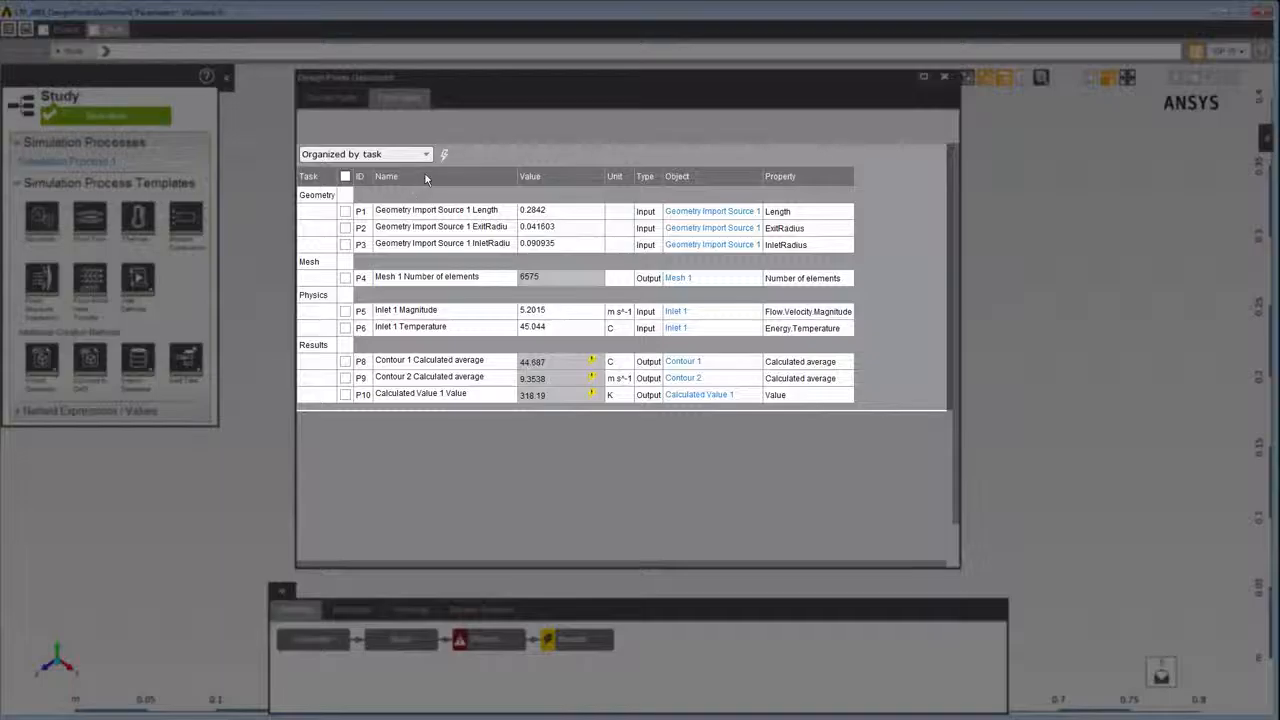
left_click(427, 156)
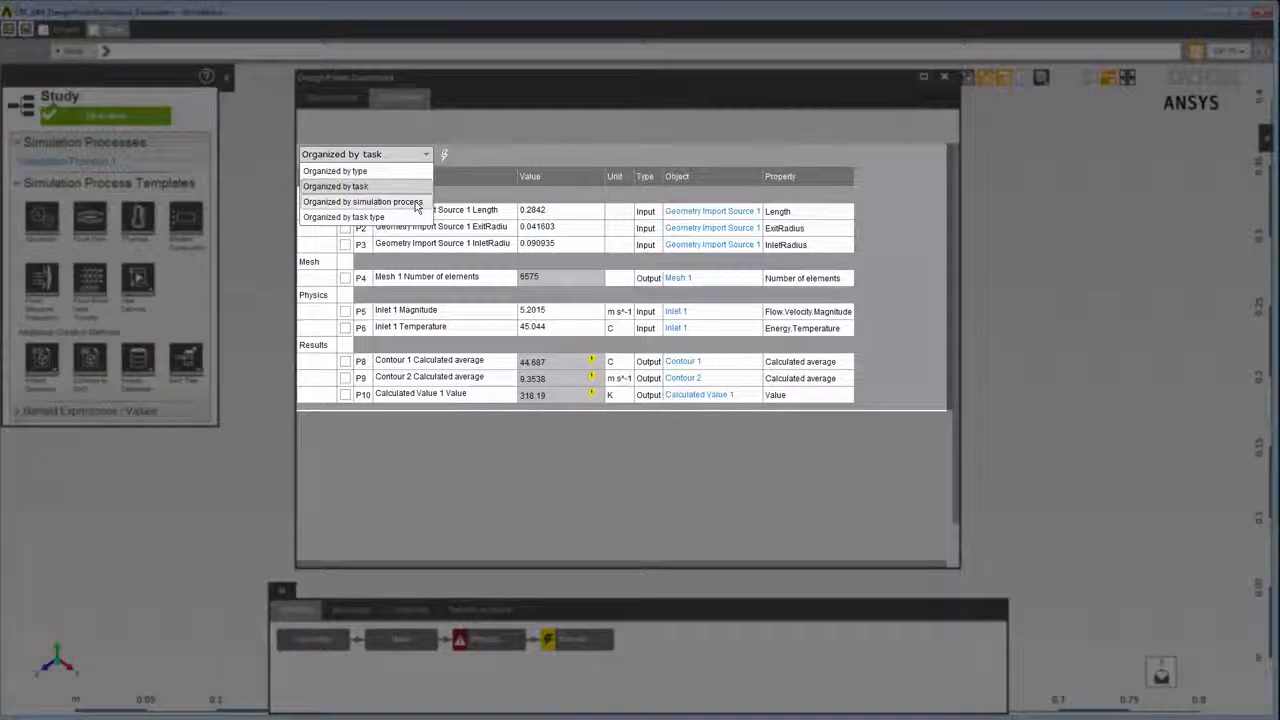
left_click(415, 200)
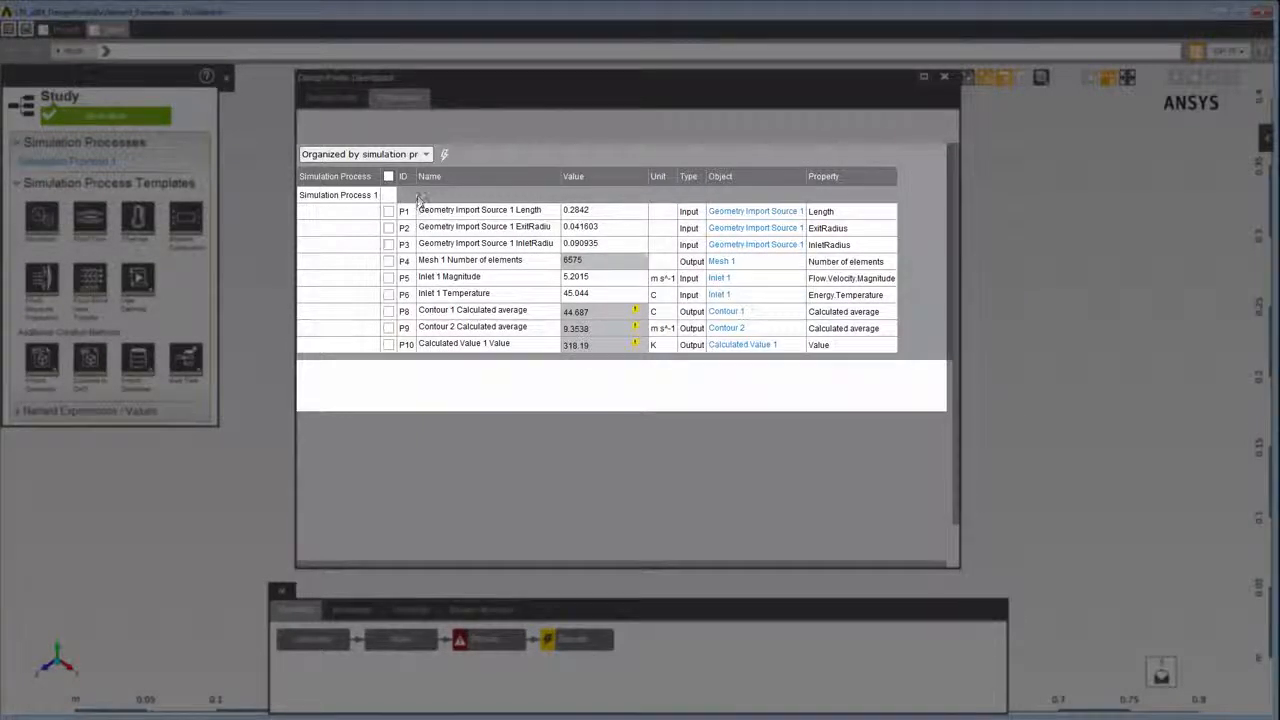
left_click(427, 156)
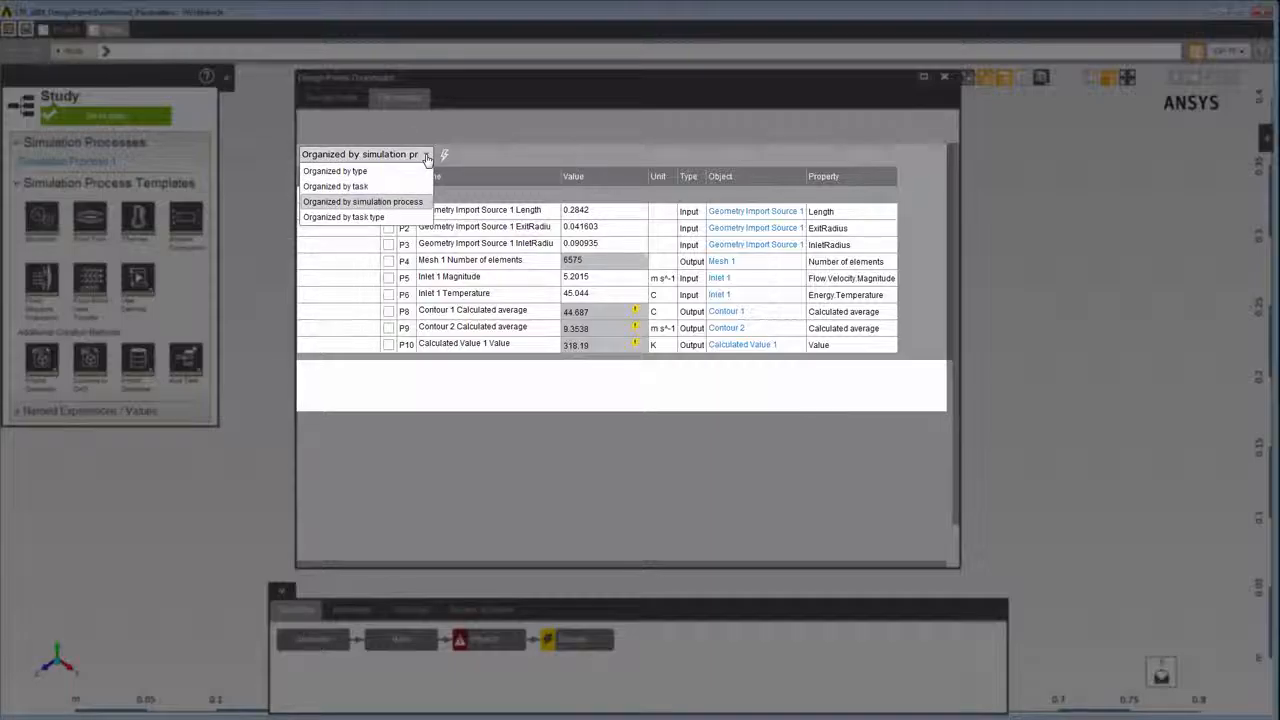
left_click(408, 217)
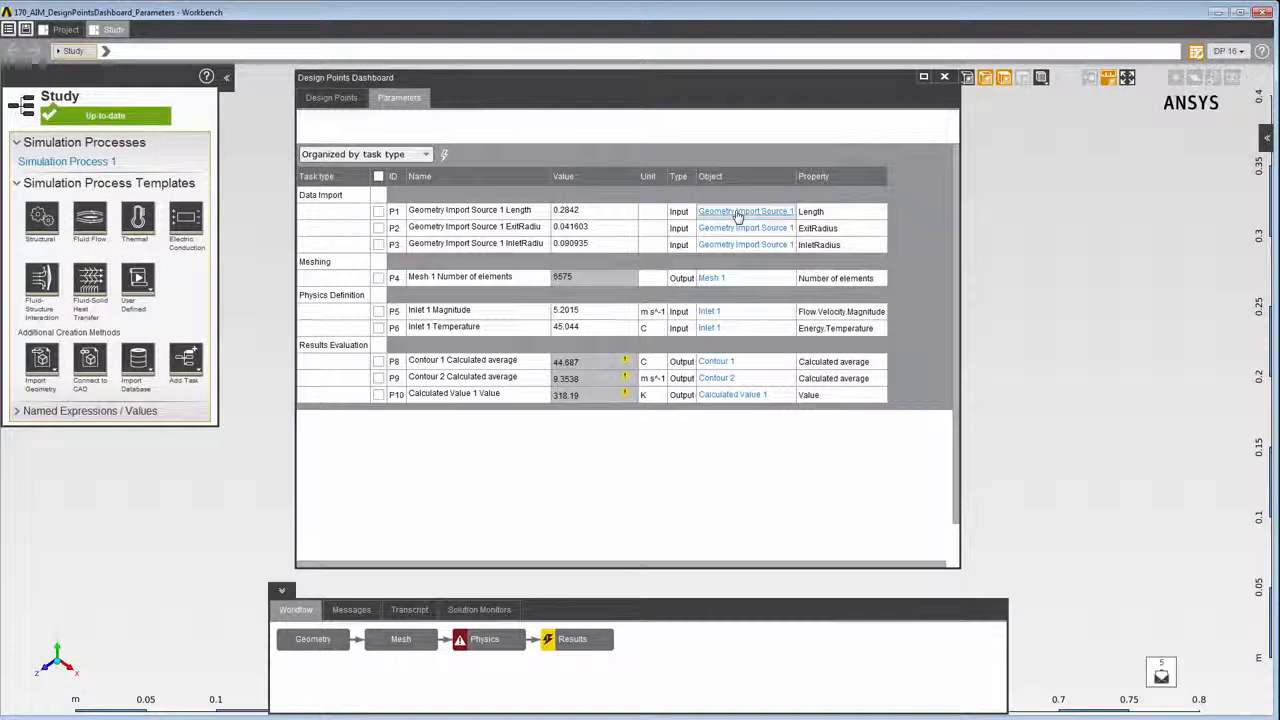
Step: Inspect the source object of the Length parameter and, with the table organized by type, its Geometry task
left_click(737, 212)
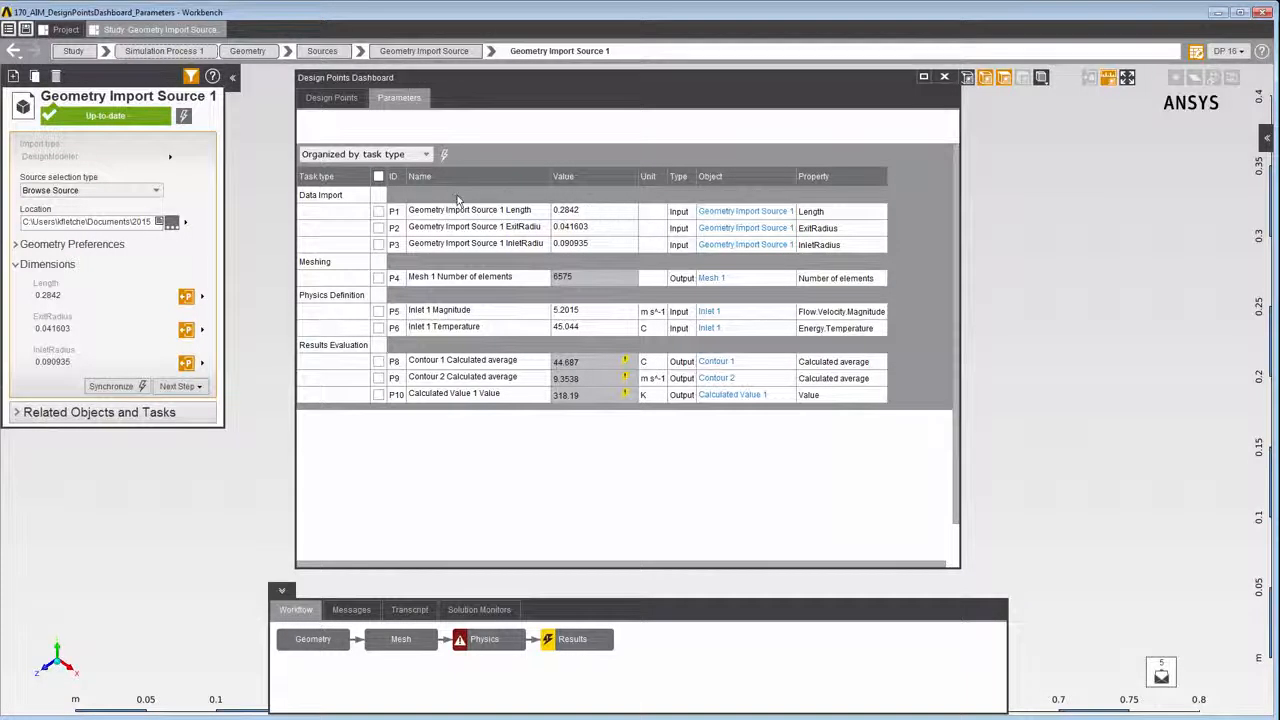
left_click(425, 155)
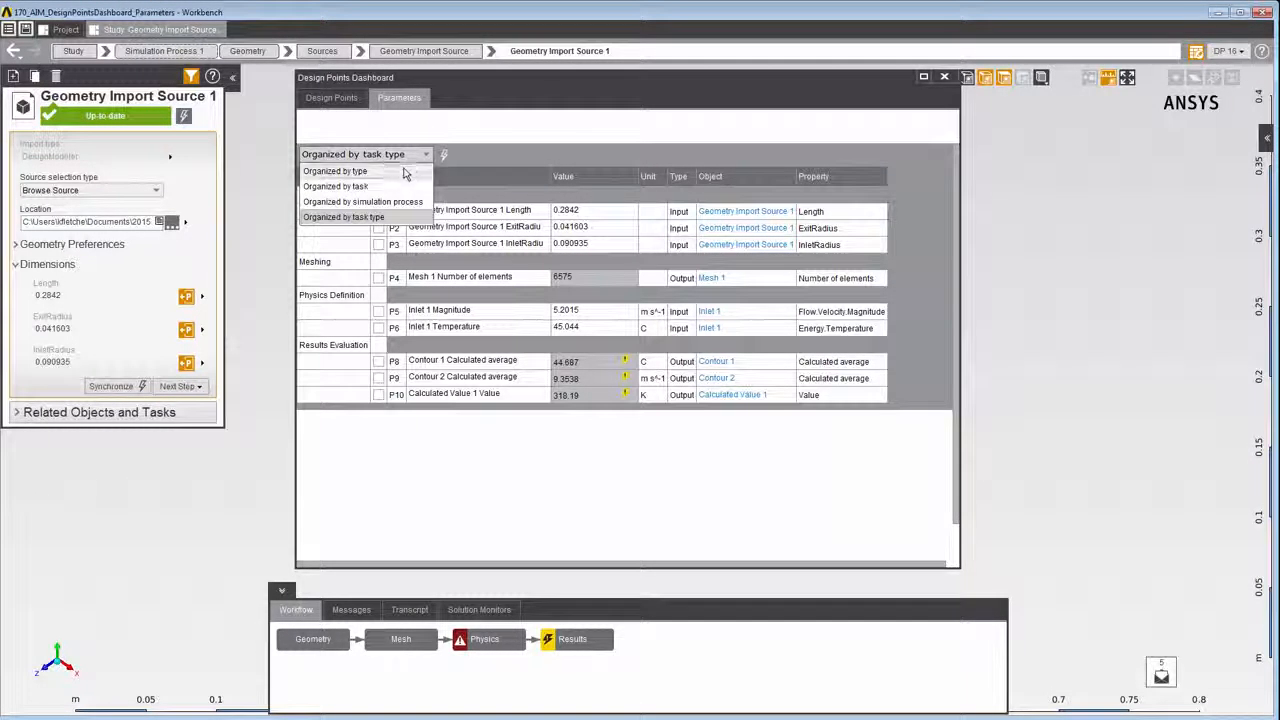
left_click(404, 175)
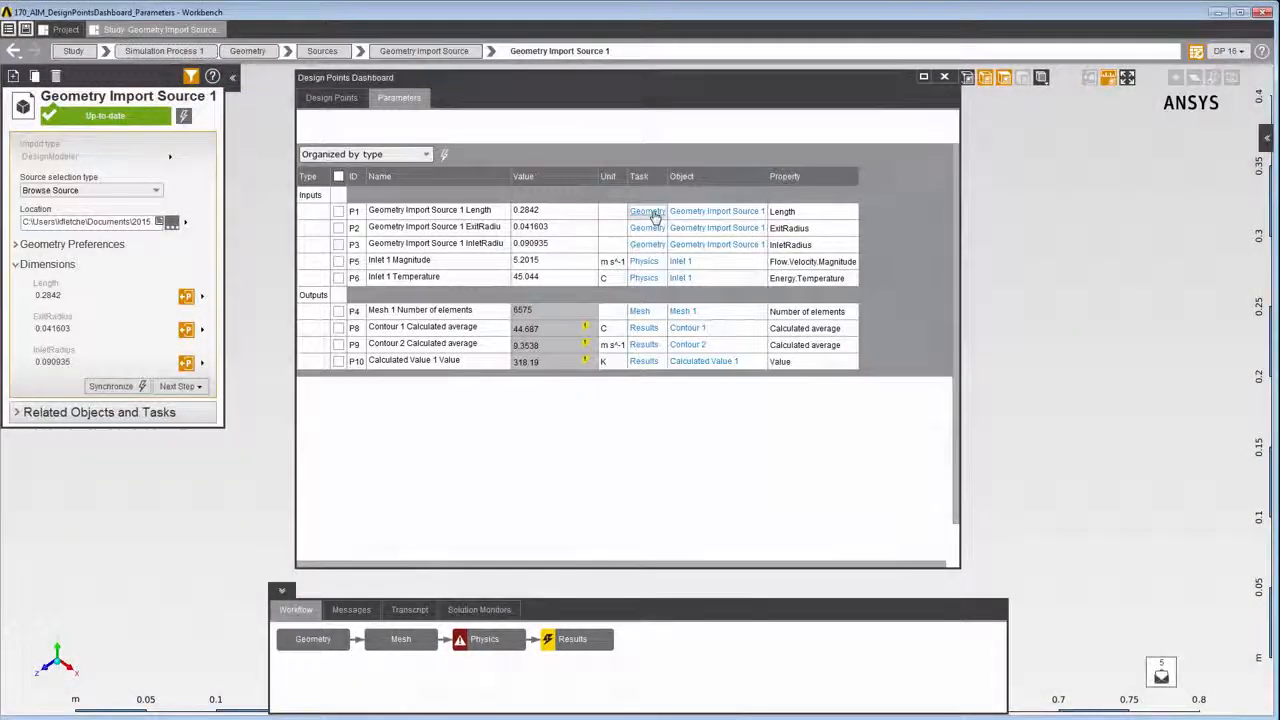
left_click(648, 212)
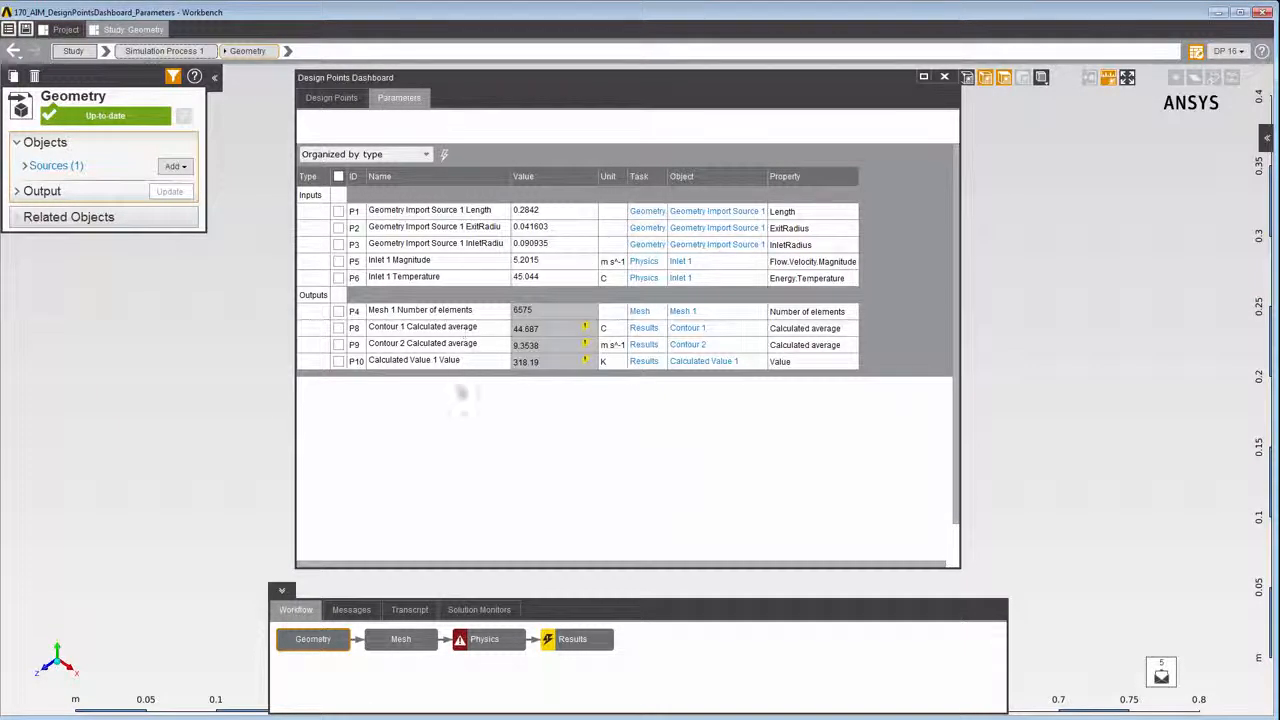
Step: Add a Wall boundary condition to the Physics task
left_click(484, 646)
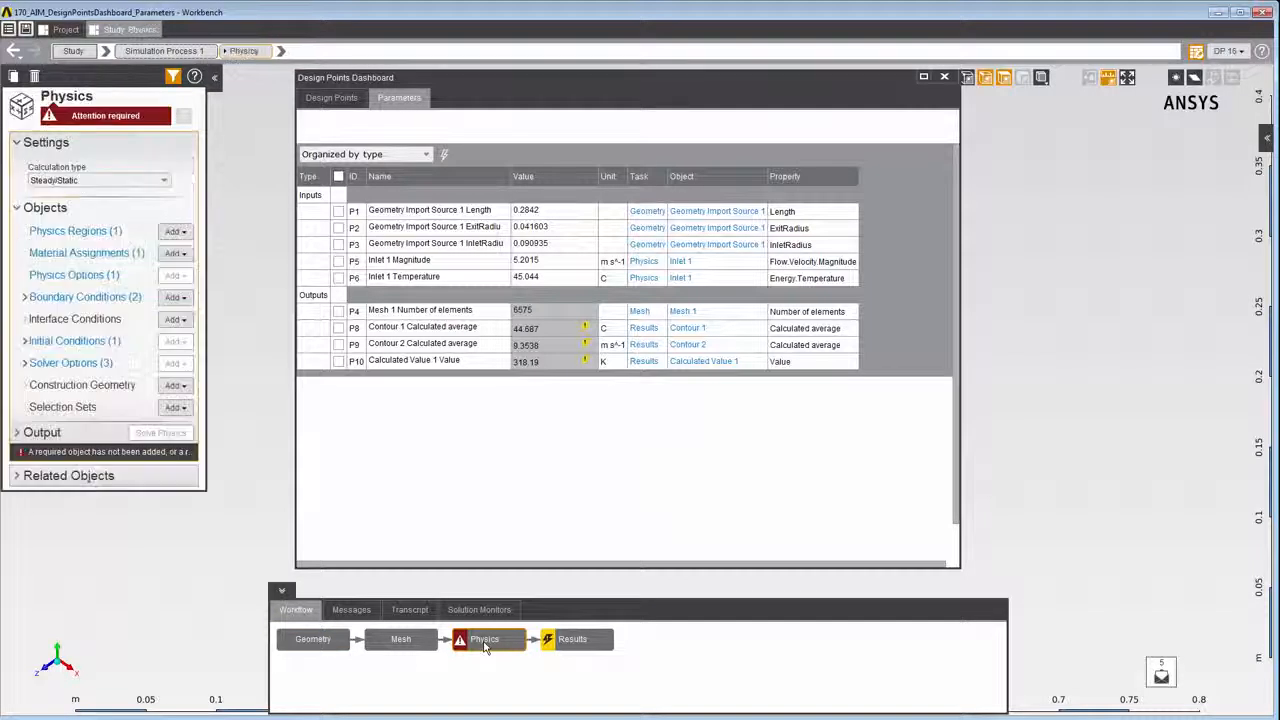
left_click(114, 299)
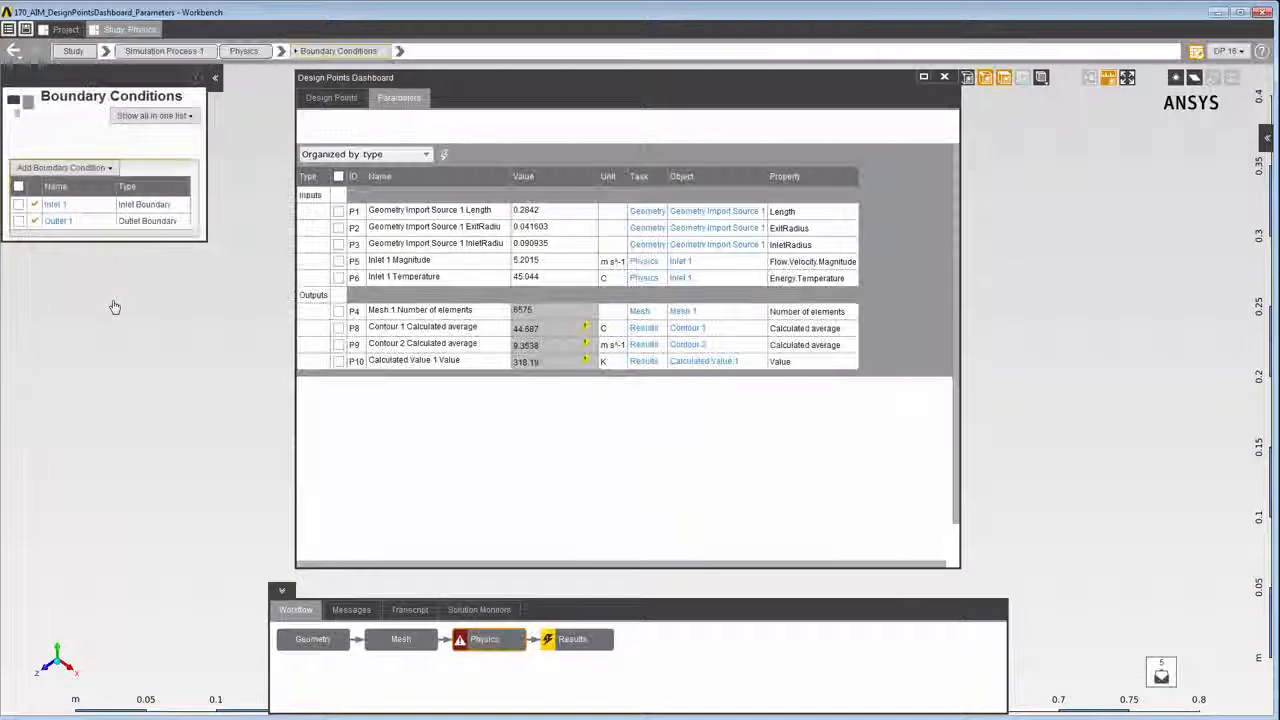
left_click(110, 168)
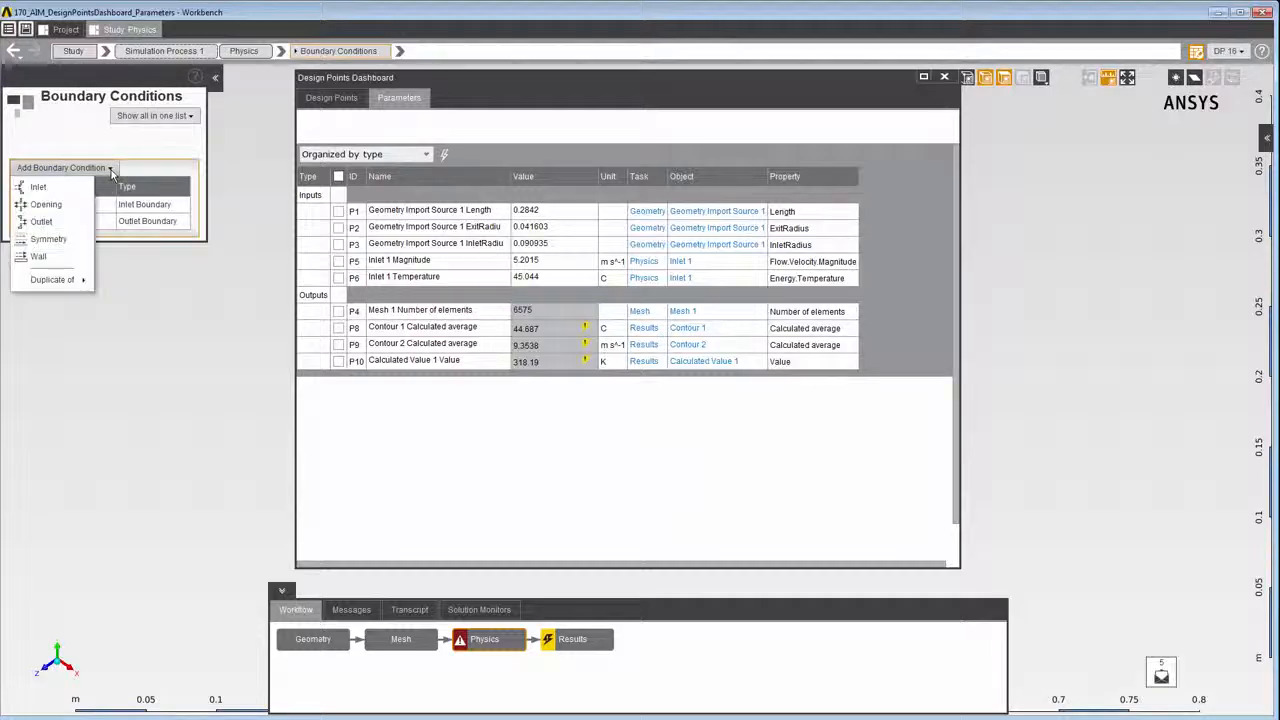
left_click(56, 257)
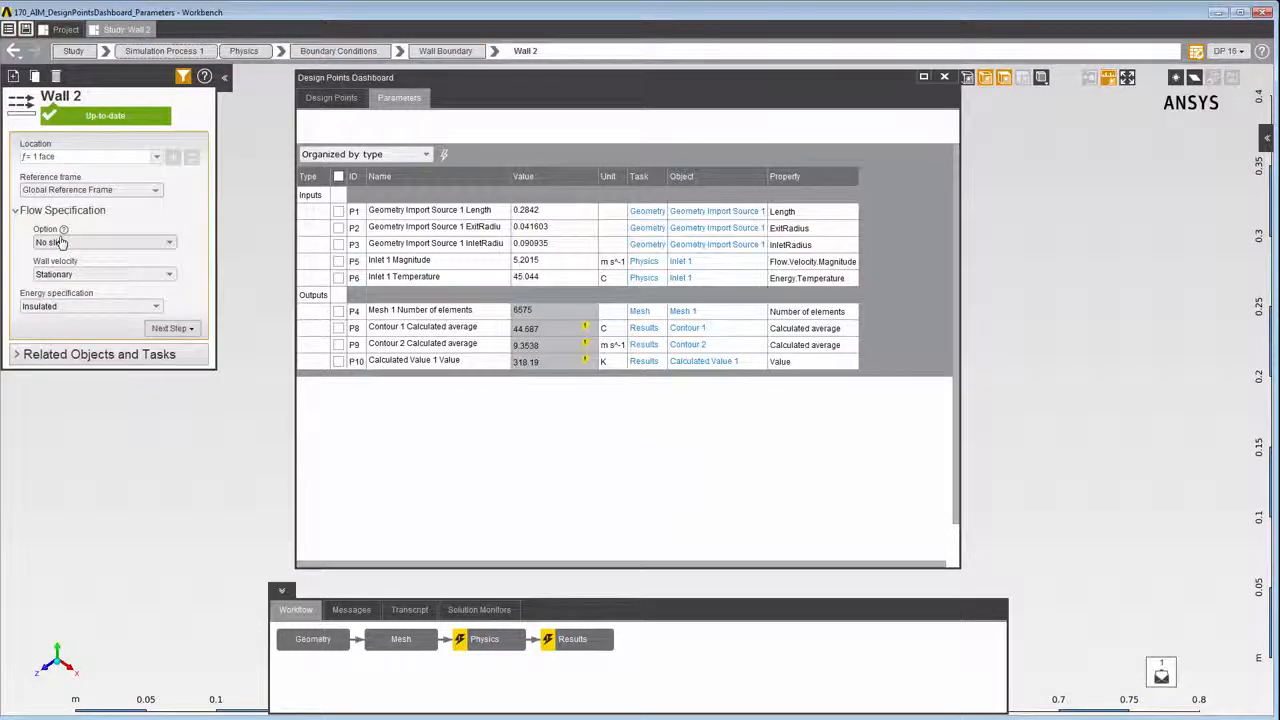
Step: Set the new wall's energy specification to a Heat flow of -120.03 W and make that value a parameter
left_click(110, 306)
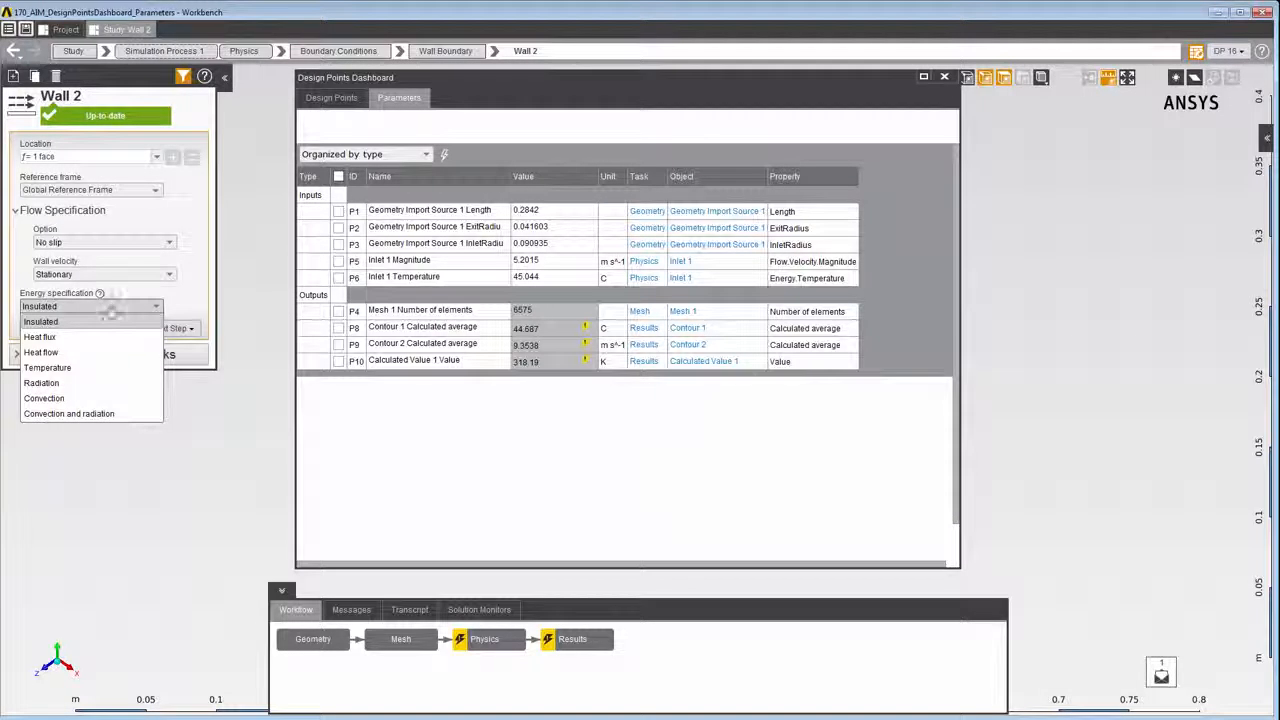
left_click(92, 351)
left_click(91, 337)
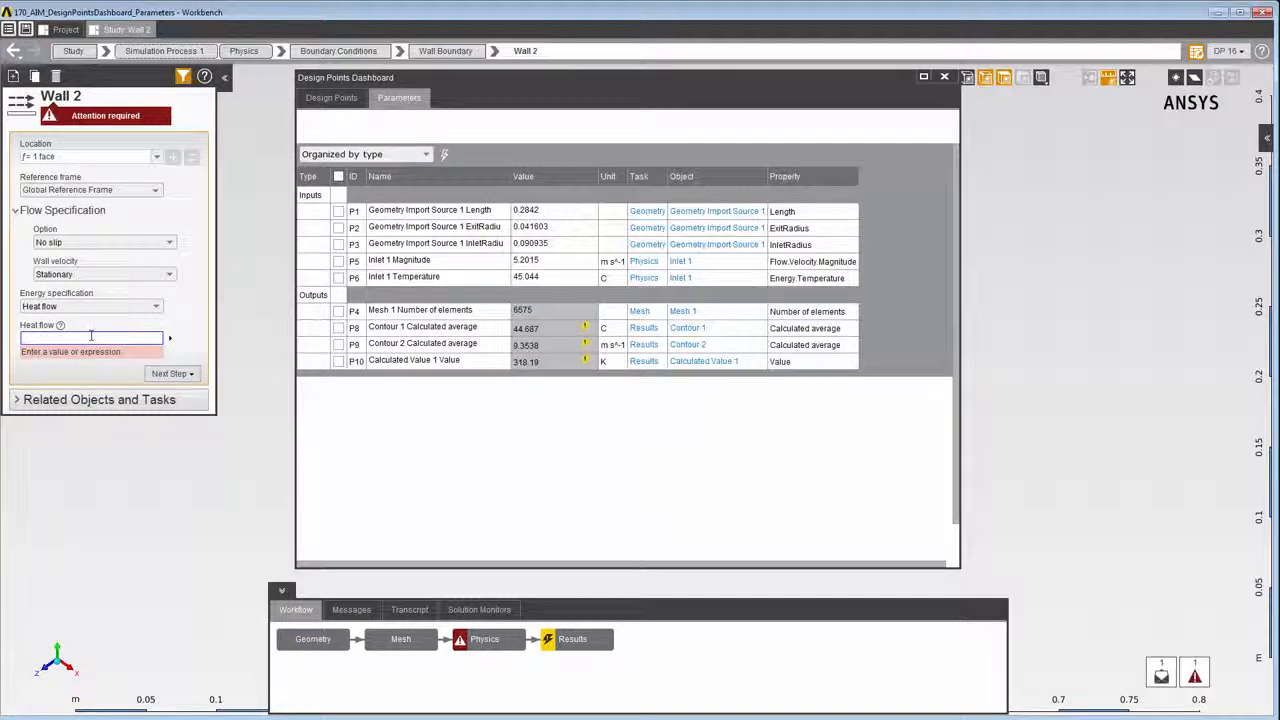
type("-120.03")
key("Return")
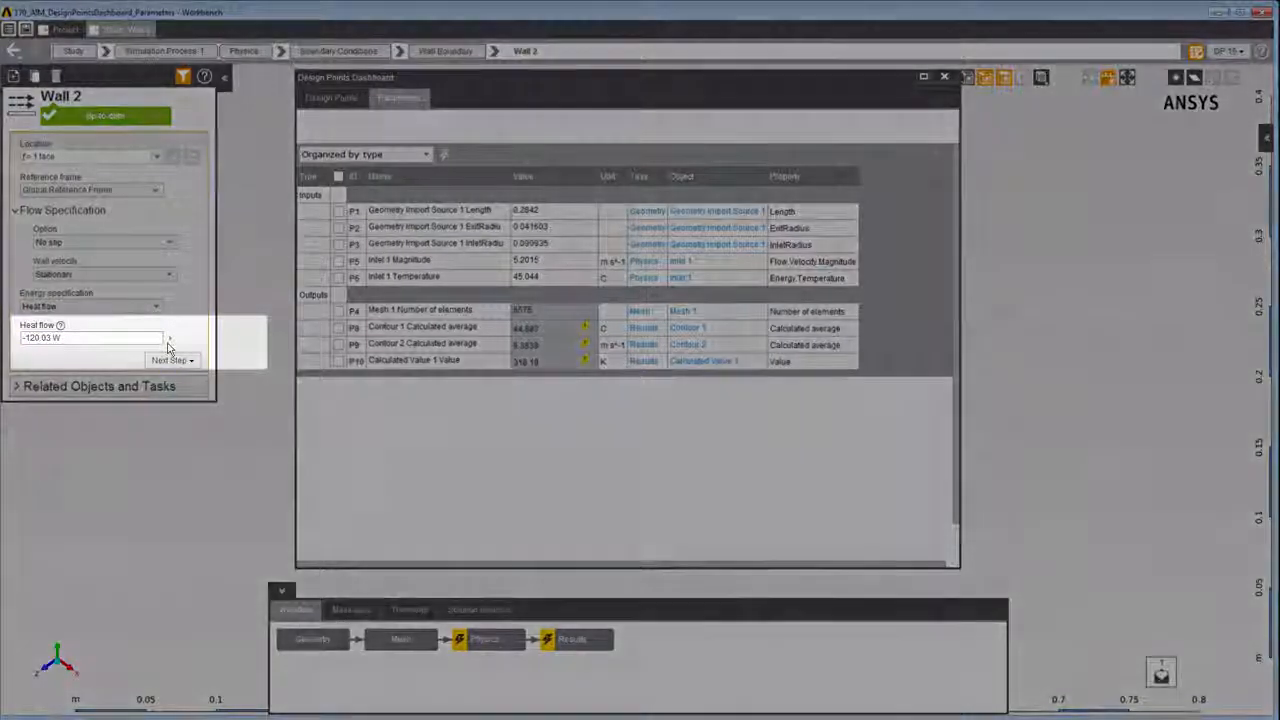
left_click(169, 343)
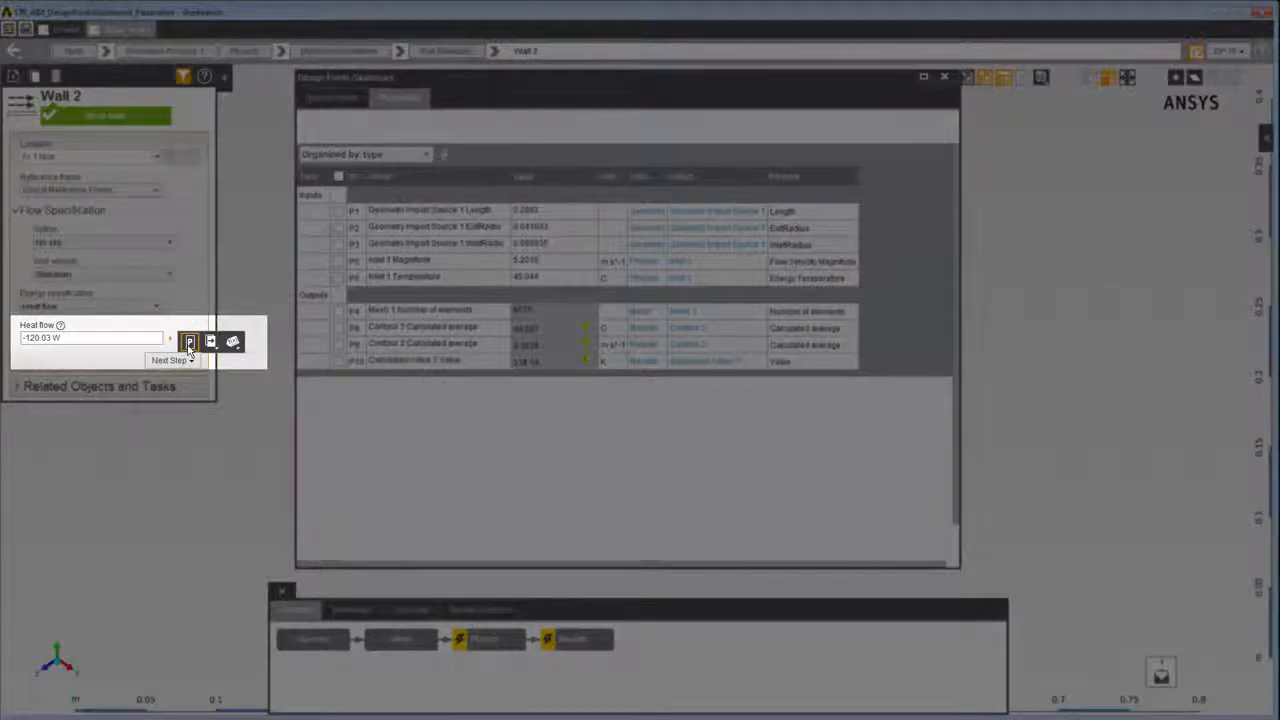
left_click(189, 343)
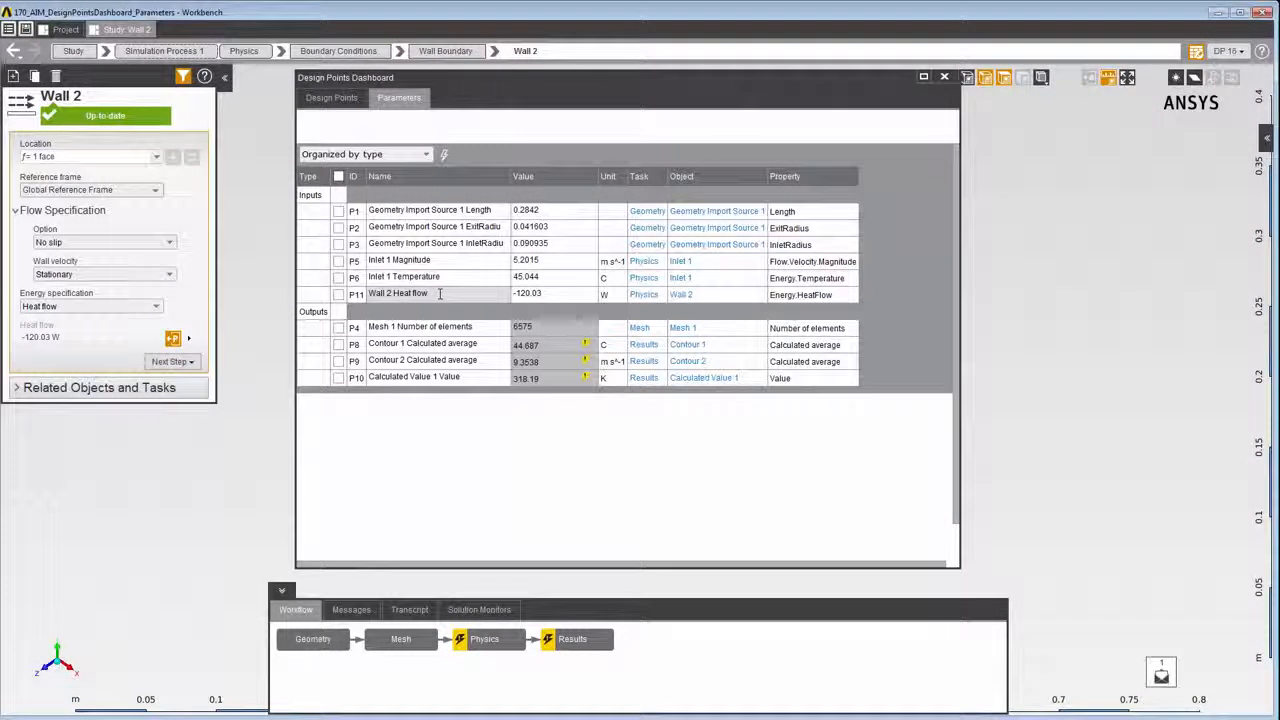
Step: Rename the new wall heat flow parameter P11 as Wall Heat Flow
double_click(440, 293)
type("W")
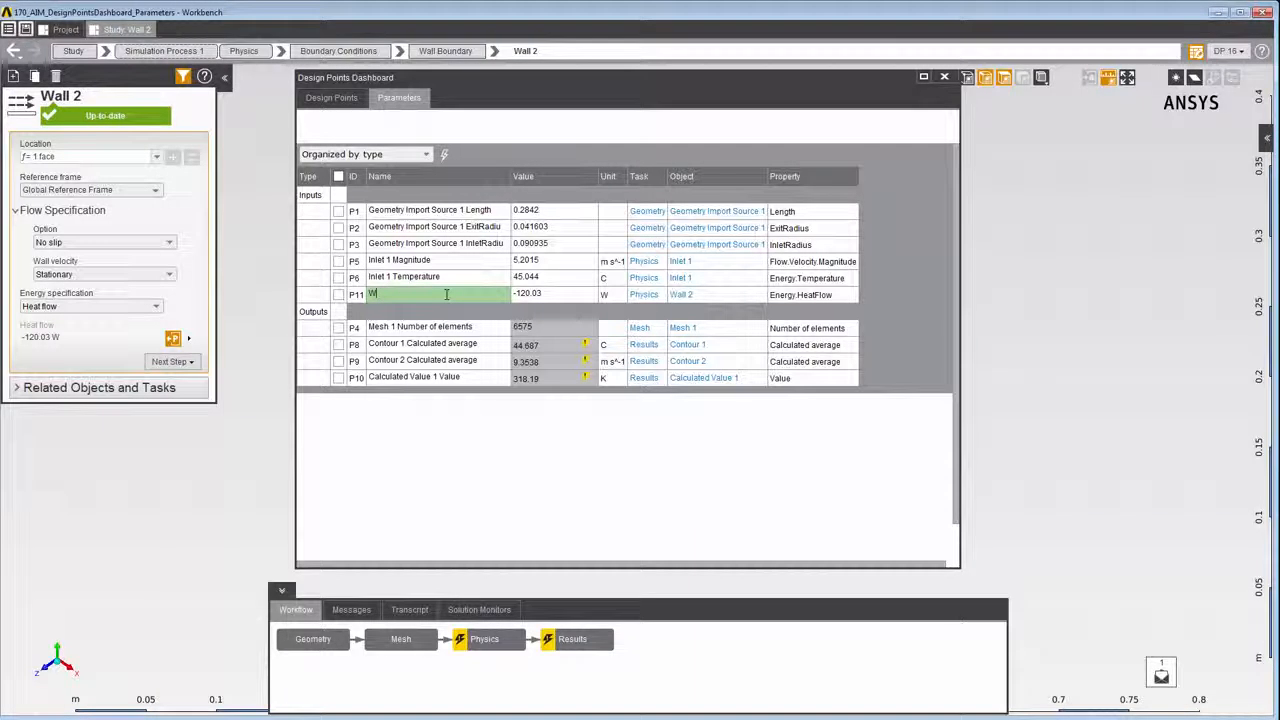
type("all Heat Flow")
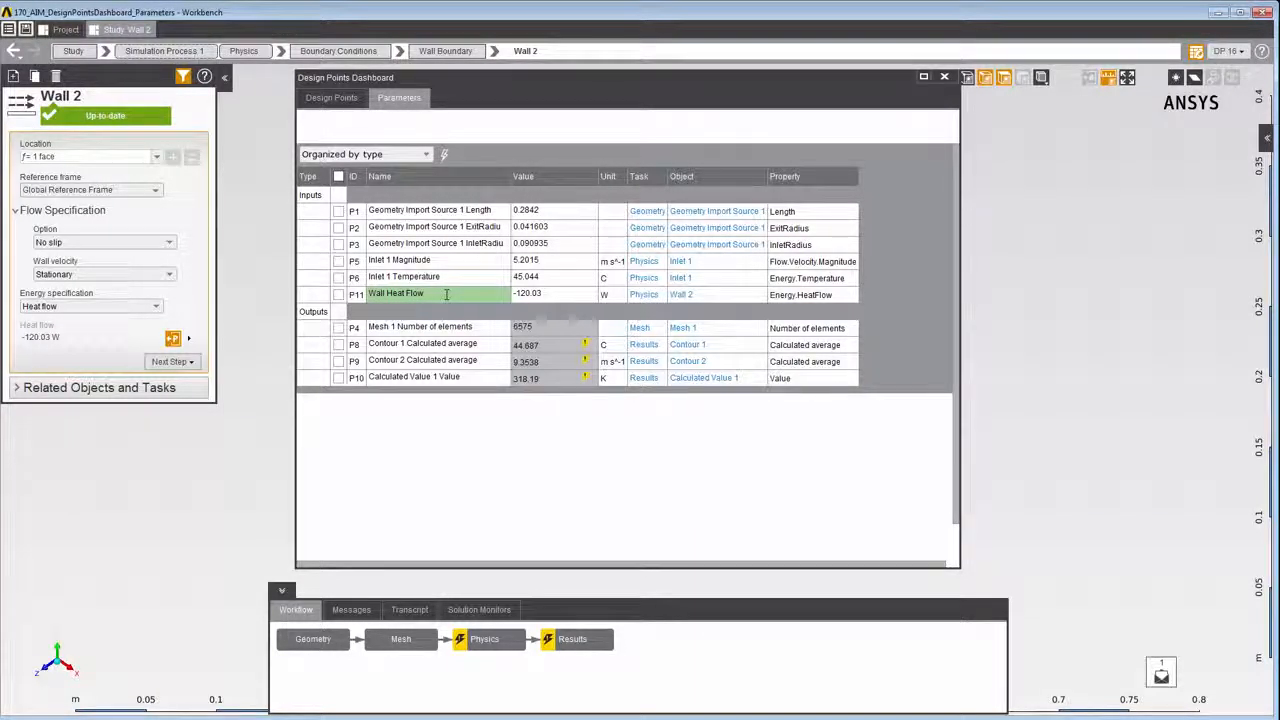
key("Return")
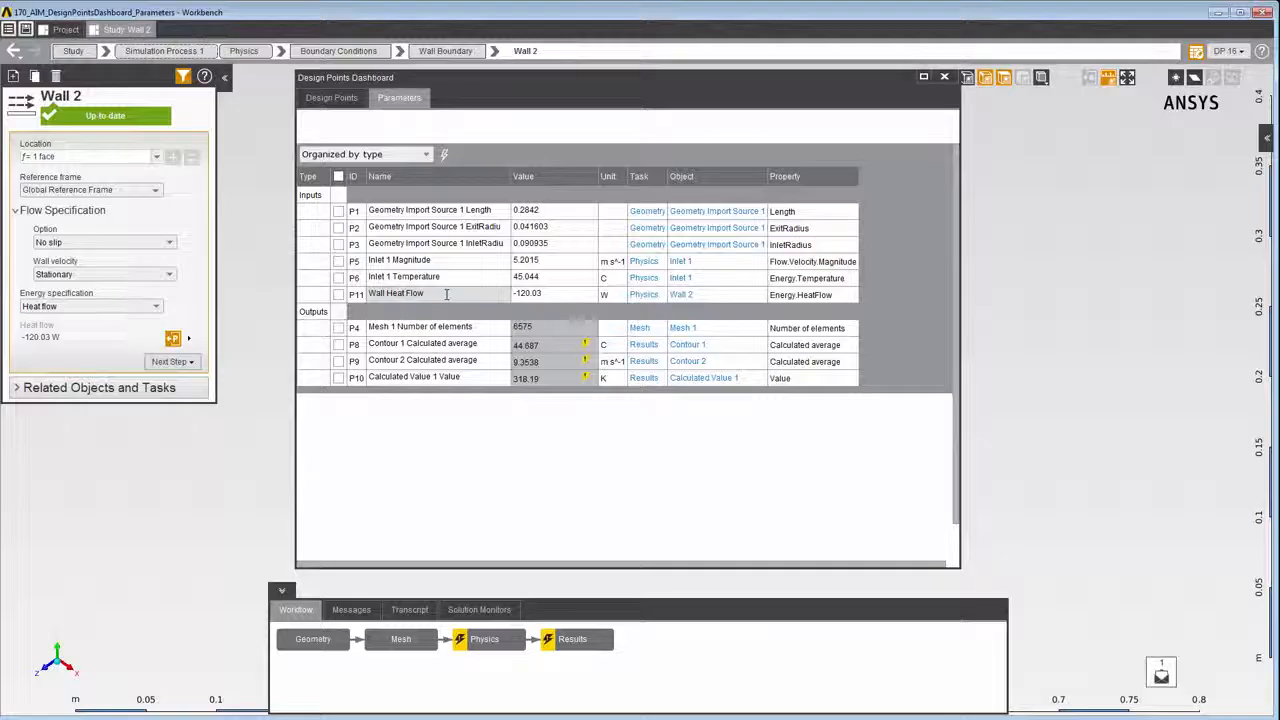
Step: Set the Wall Heat Flow parameter to -180.5 W and update the current design point
double_click(530, 293)
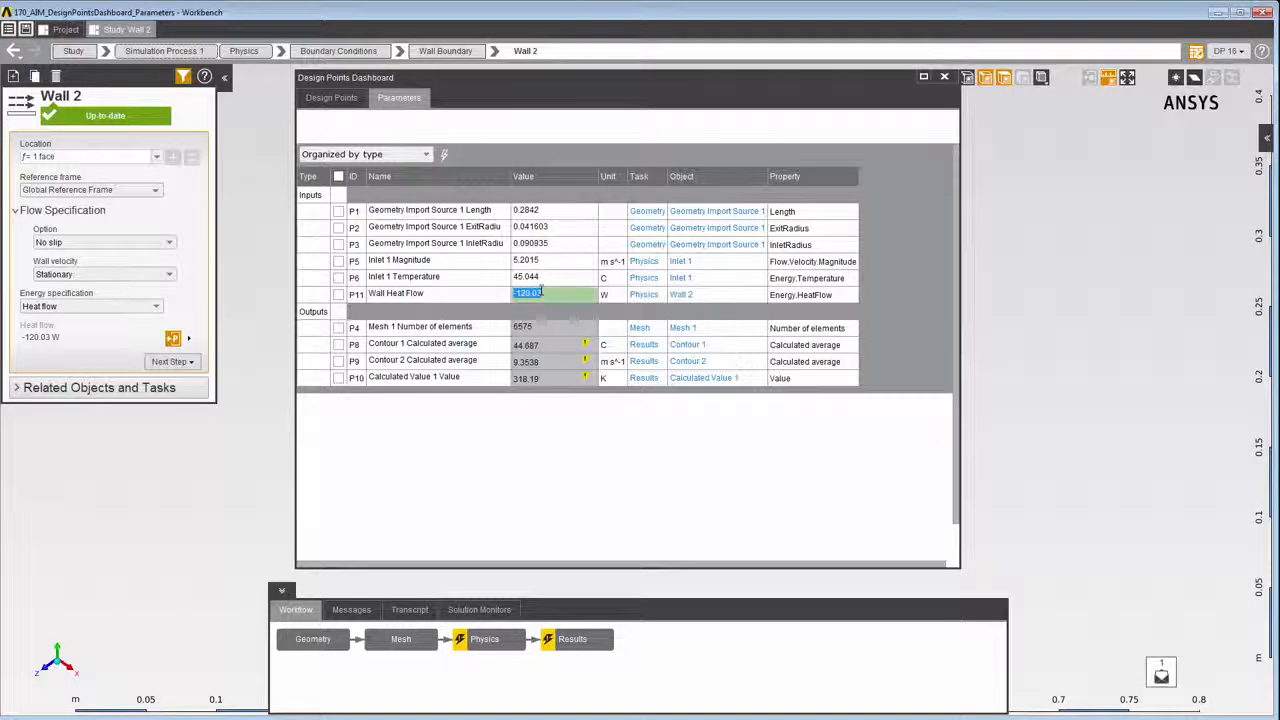
type("-18")
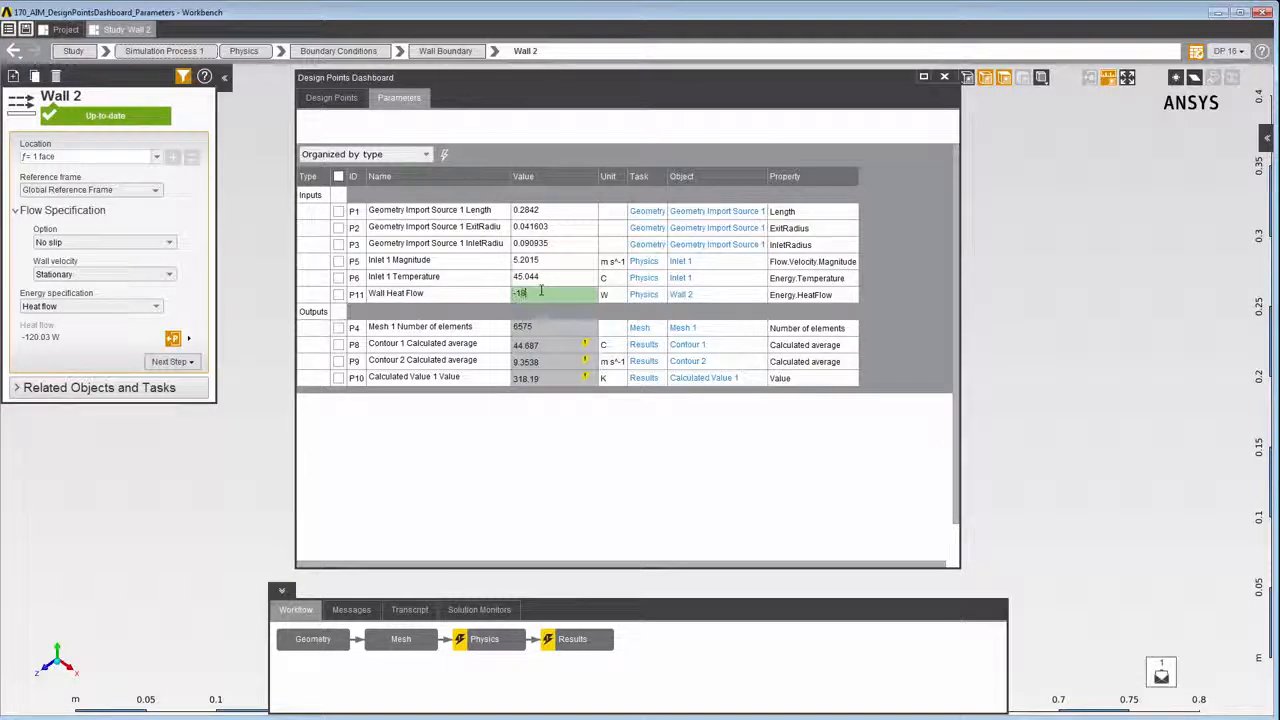
type("0.5")
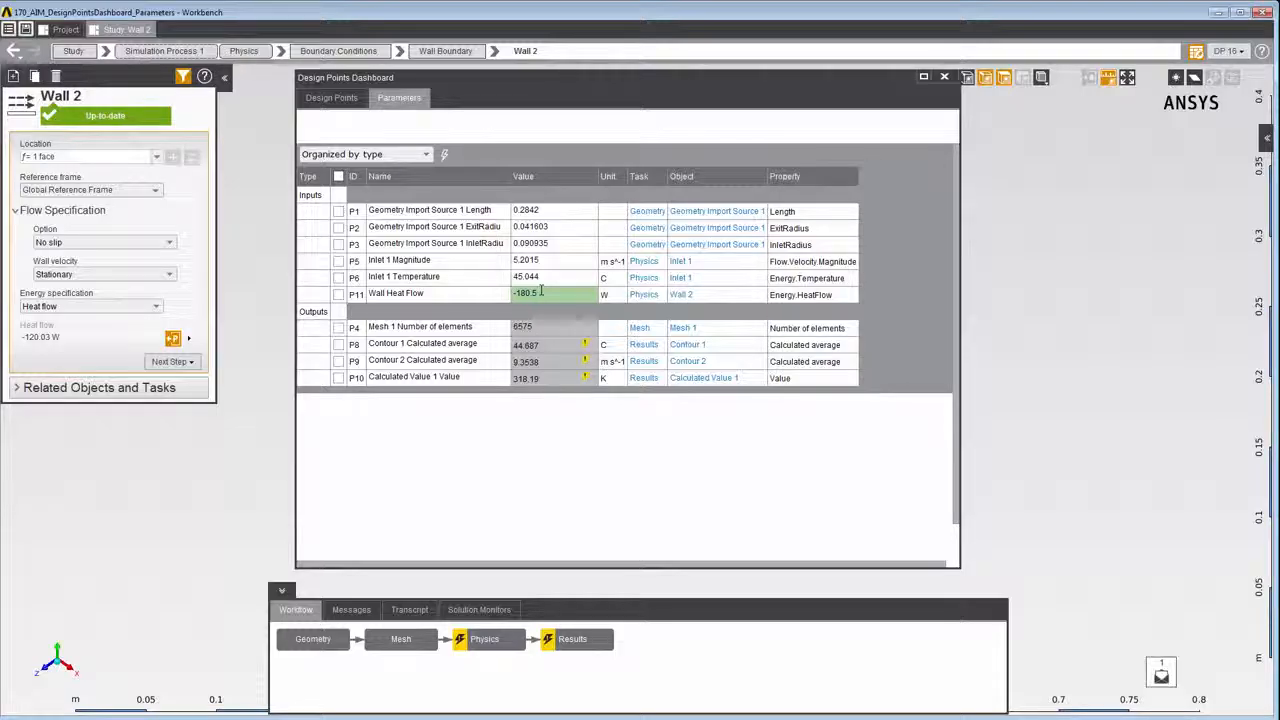
key("Return")
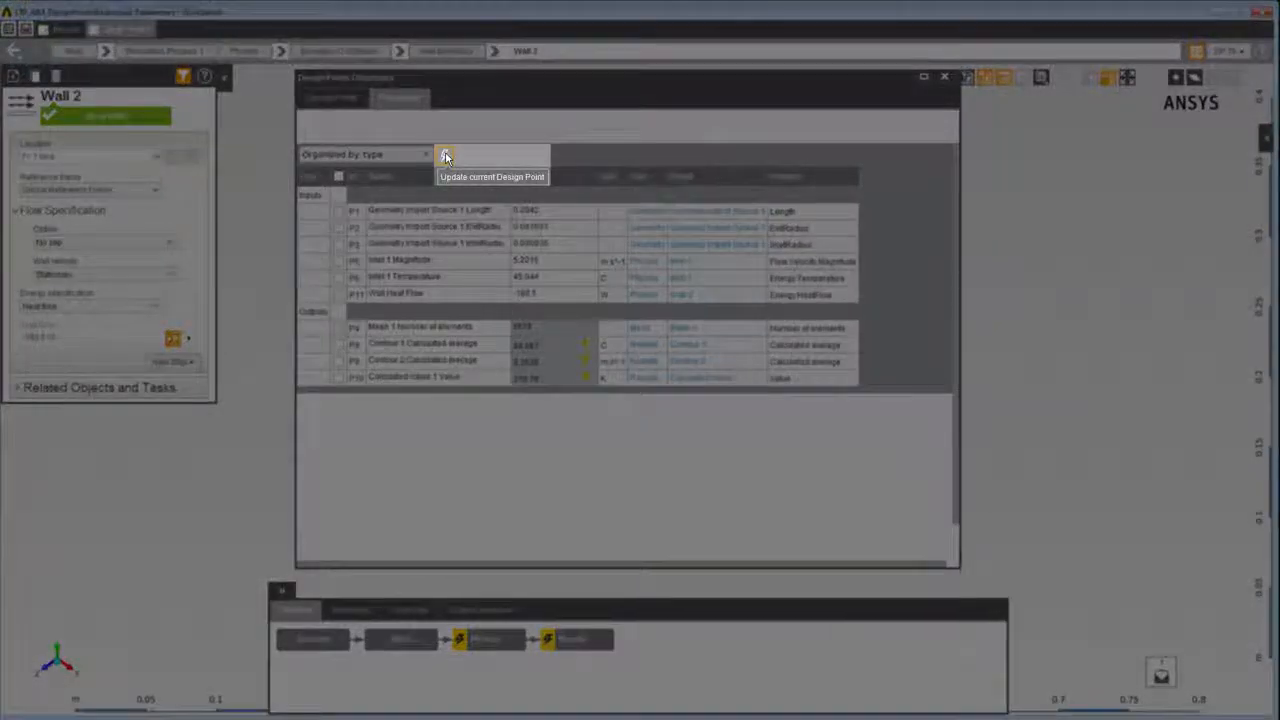
left_click(445, 155)
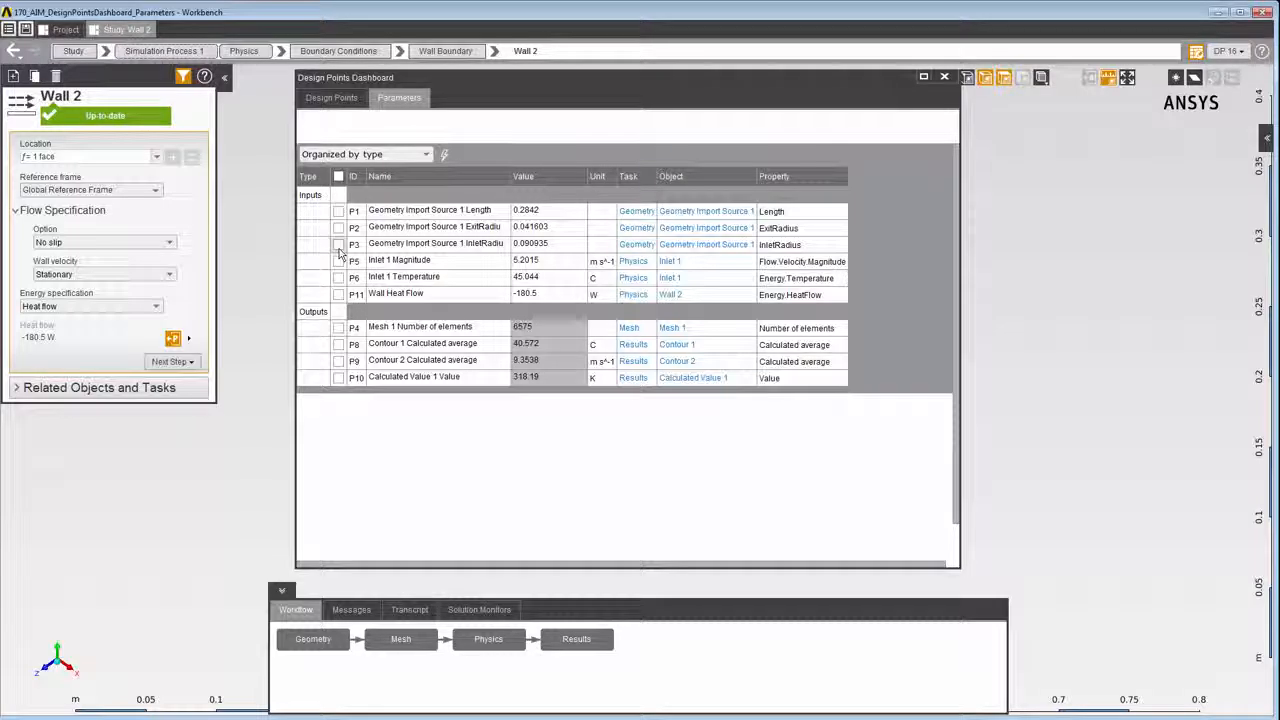
Step: Try to delete the inlet radius parameter P3 and the Contour 1 calculated average parameter P8 together
left_click(338, 245)
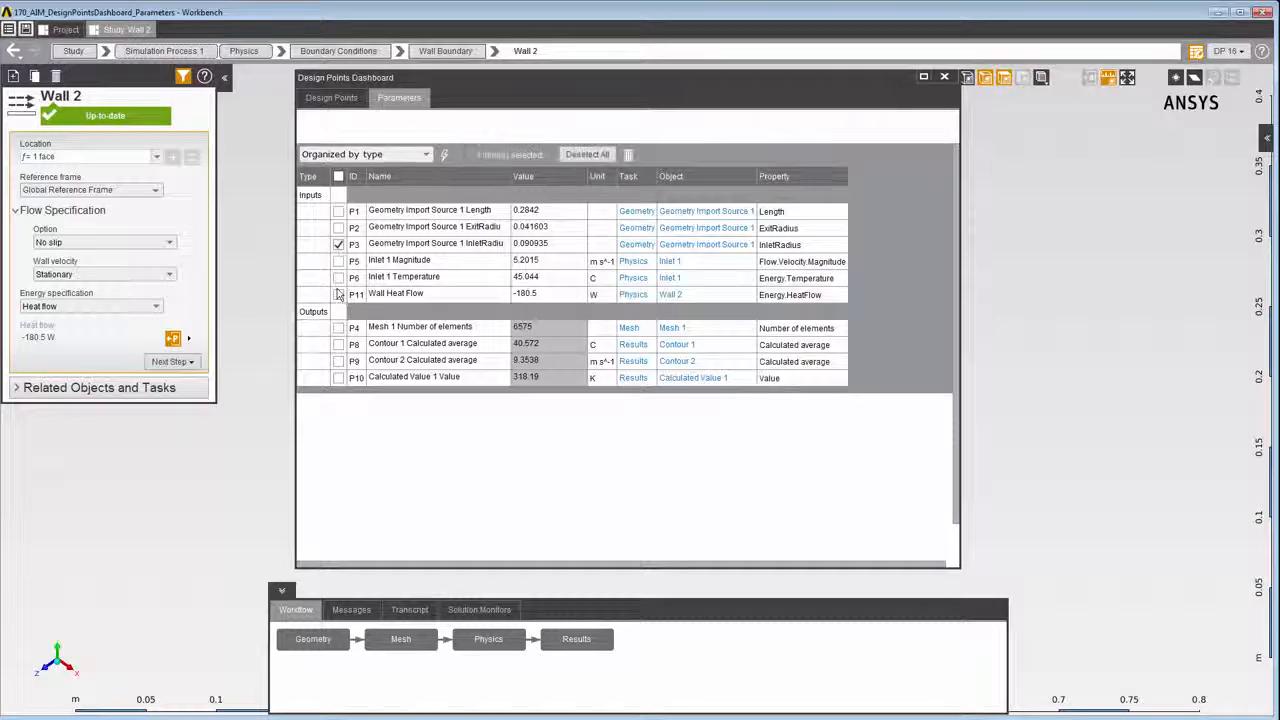
left_click(340, 346)
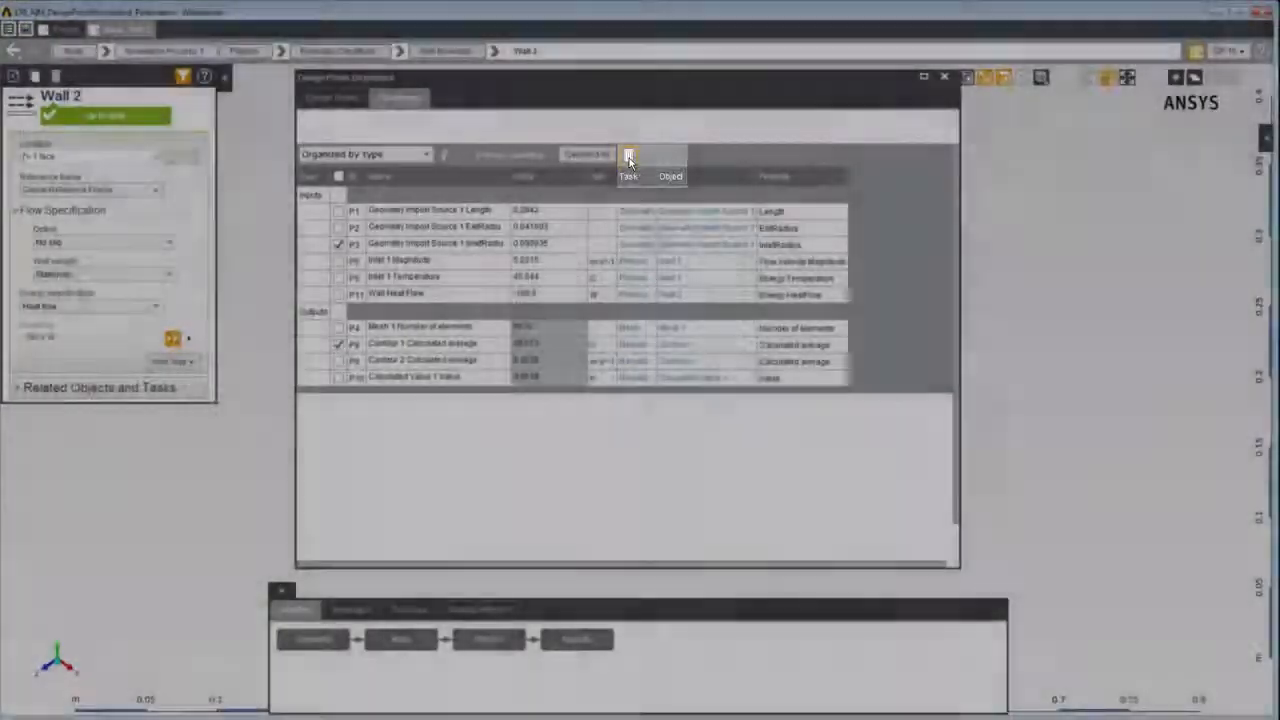
left_click(628, 156)
left_click(667, 207)
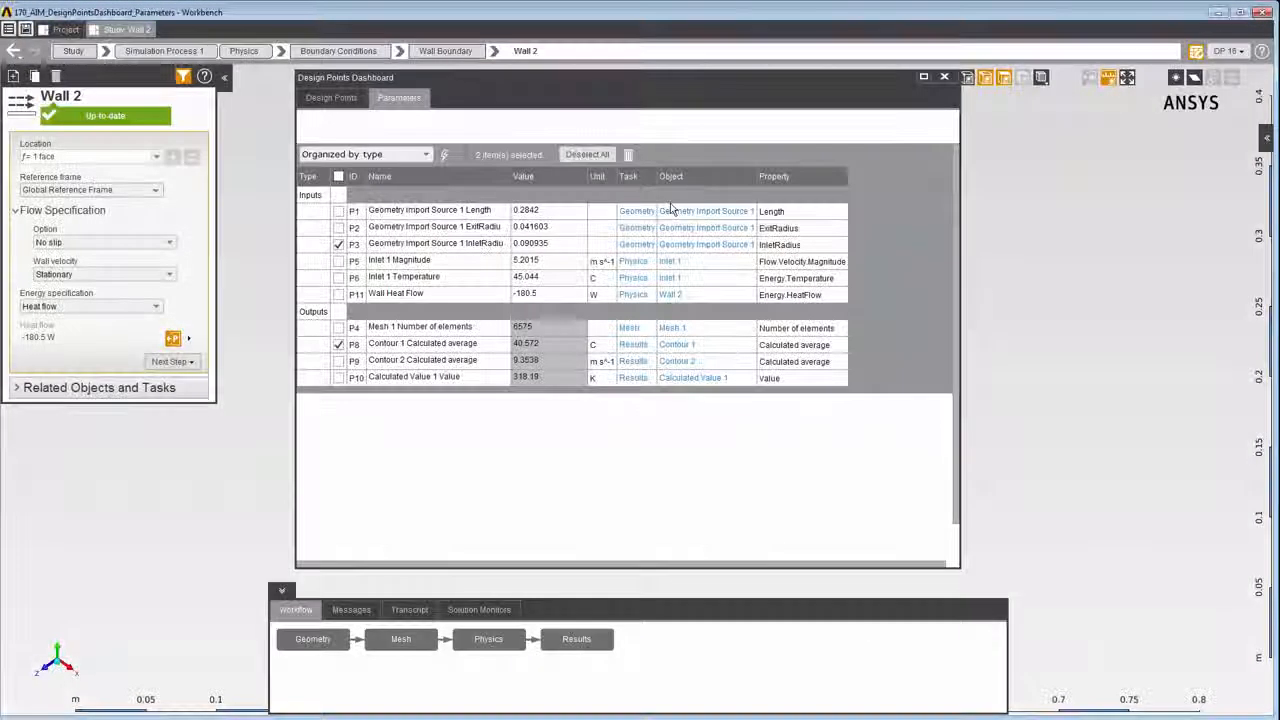